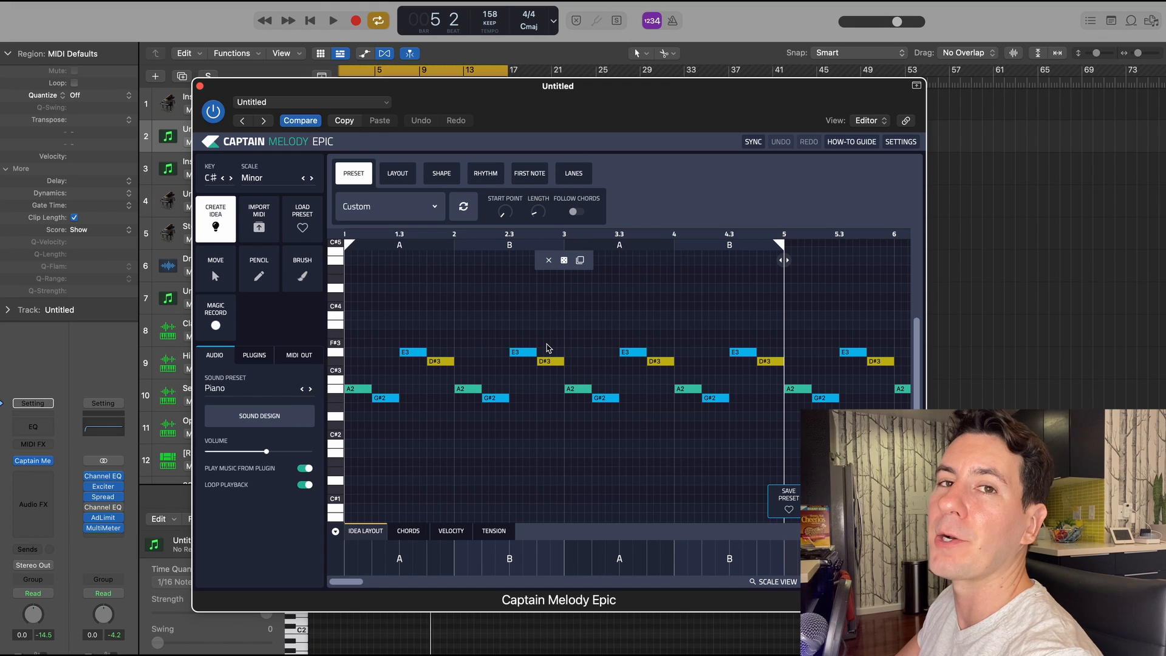
- Play back the Captain Melody Epic piano pattern, then stop the playback
{"action": "left_click_drag", "start_coordinate": [570, 128], "coordinate": [558, 126]}
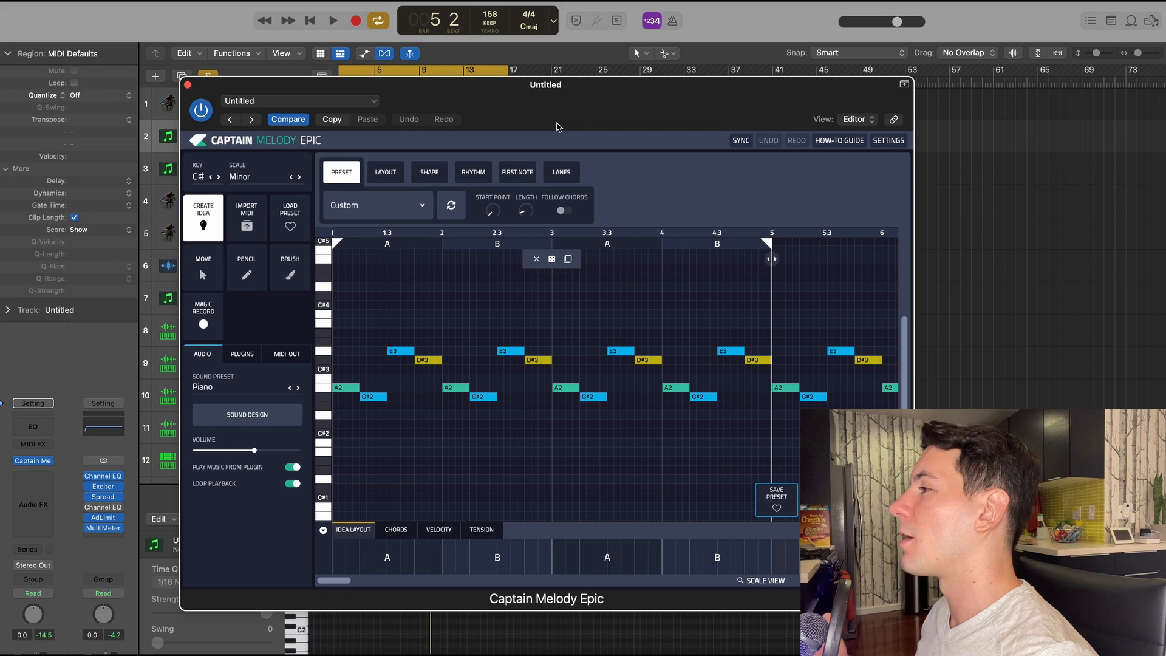
{"action": "key", "text": "space"}
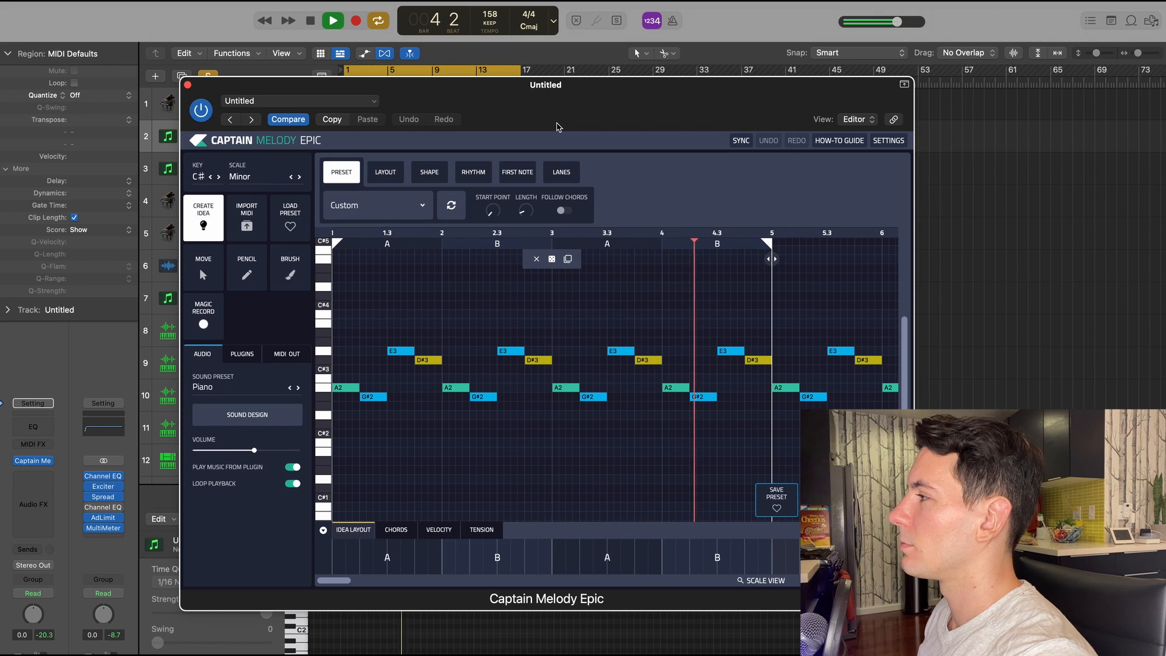
{"action": "key", "text": "space"}
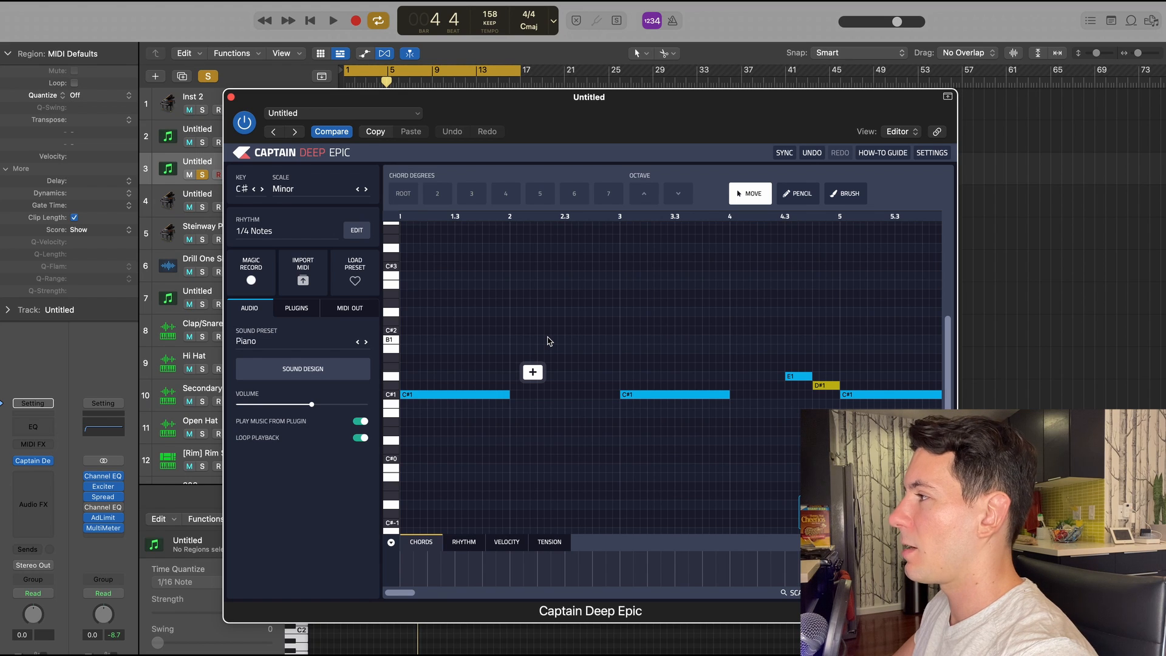
- Play the Captain Deep Epic bass line and solo track 2 so the melody sounds with it, then stop
{"action": "key", "text": "space"}
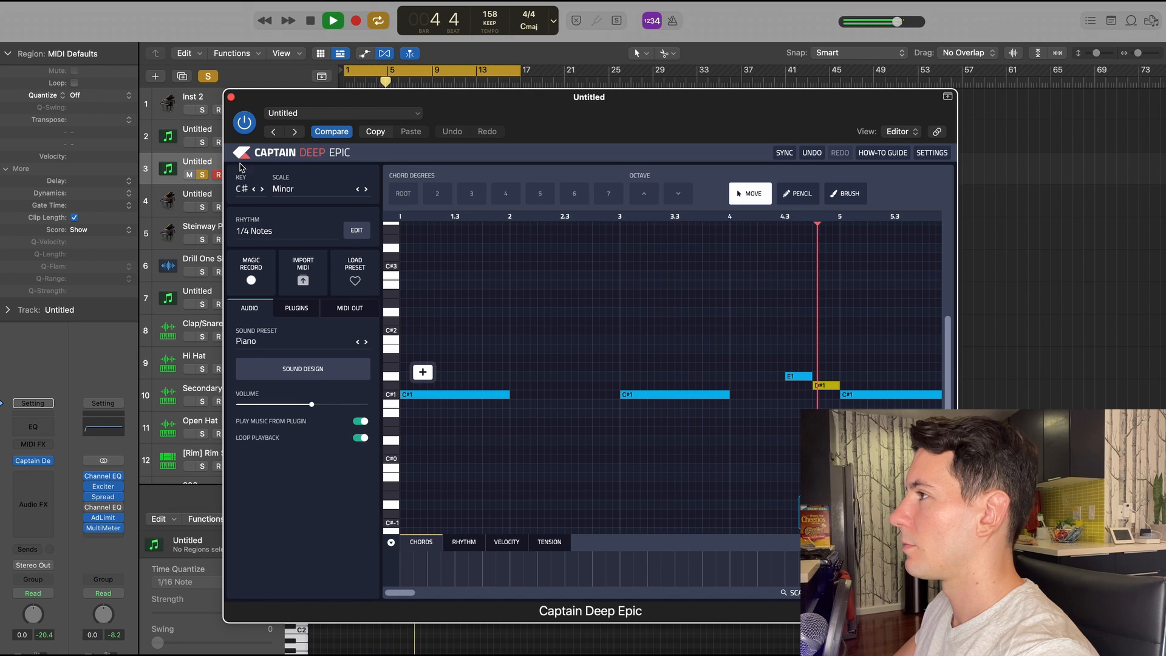
{"action": "left_click", "coordinate": [202, 142]}
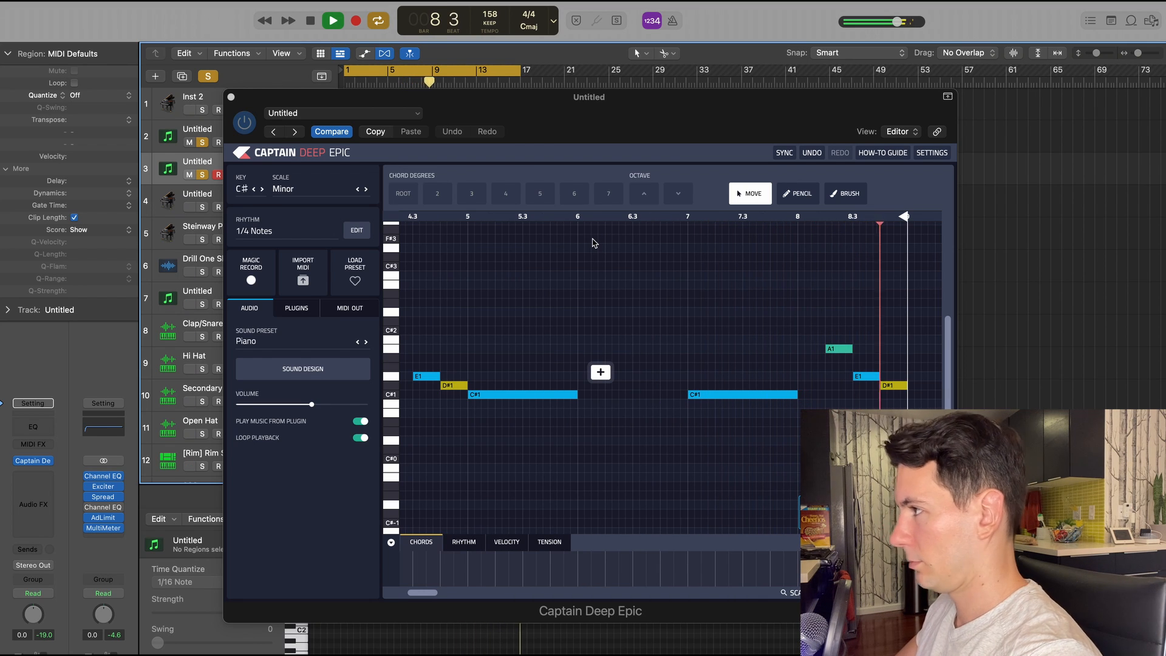
{"action": "key", "text": "space"}
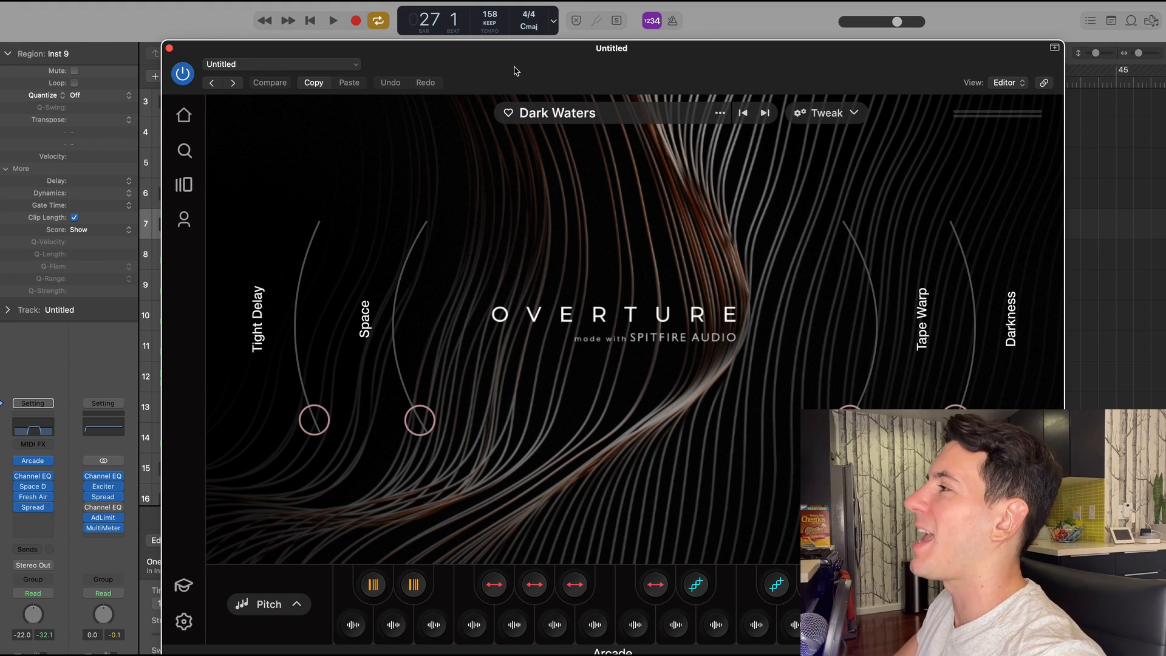
- Close the Arcade instrument window, play the soloed Inst 9 region, and enlarge the piano roll to show its notes
{"action": "left_click_drag", "start_coordinate": [521, 70], "coordinate": [508, 52]}
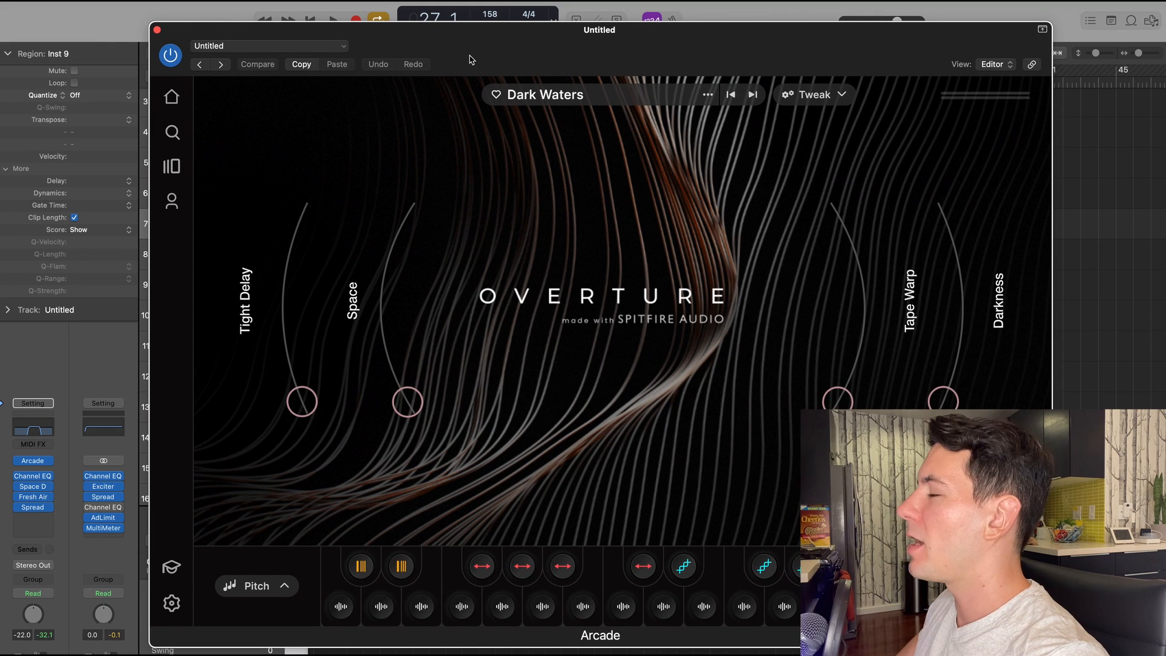
{"action": "left_click", "coordinate": [156, 30]}
{"action": "left_click", "coordinate": [203, 231]}
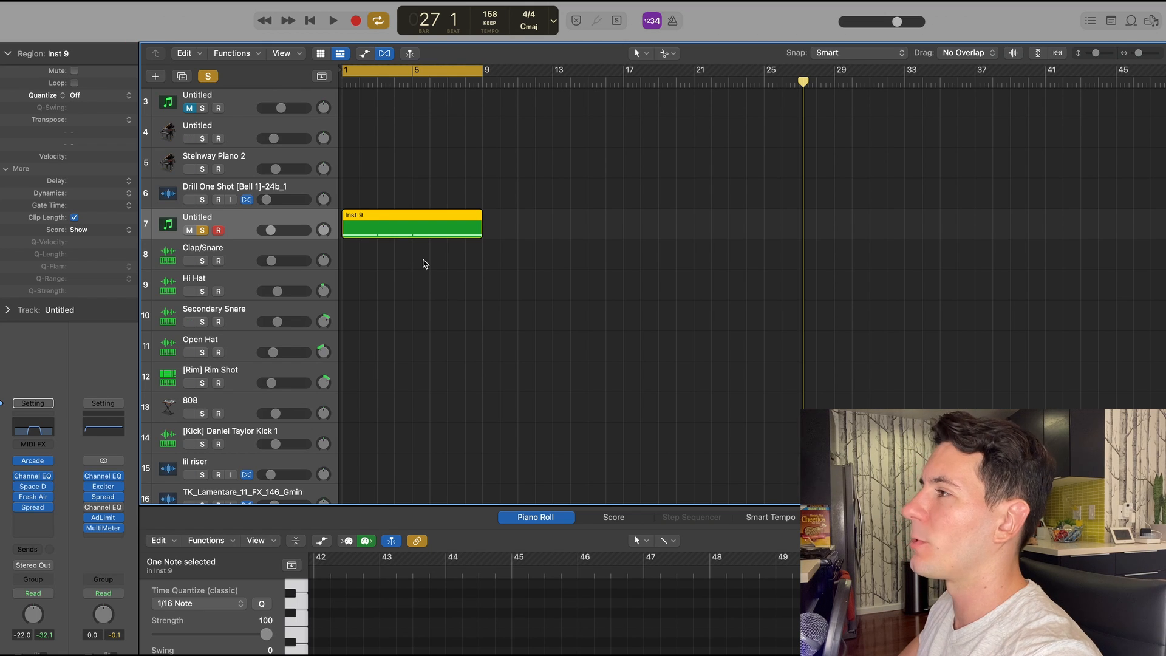
{"action": "key", "text": "space"}
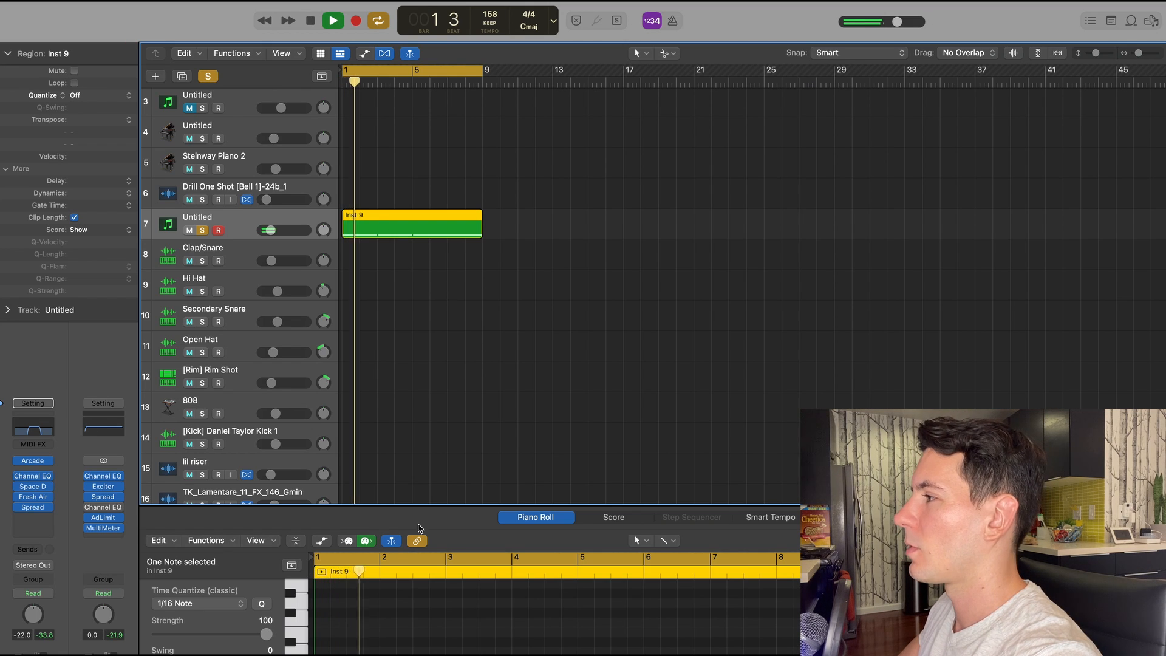
{"action": "left_click_drag", "start_coordinate": [421, 528], "coordinate": [419, 411]}
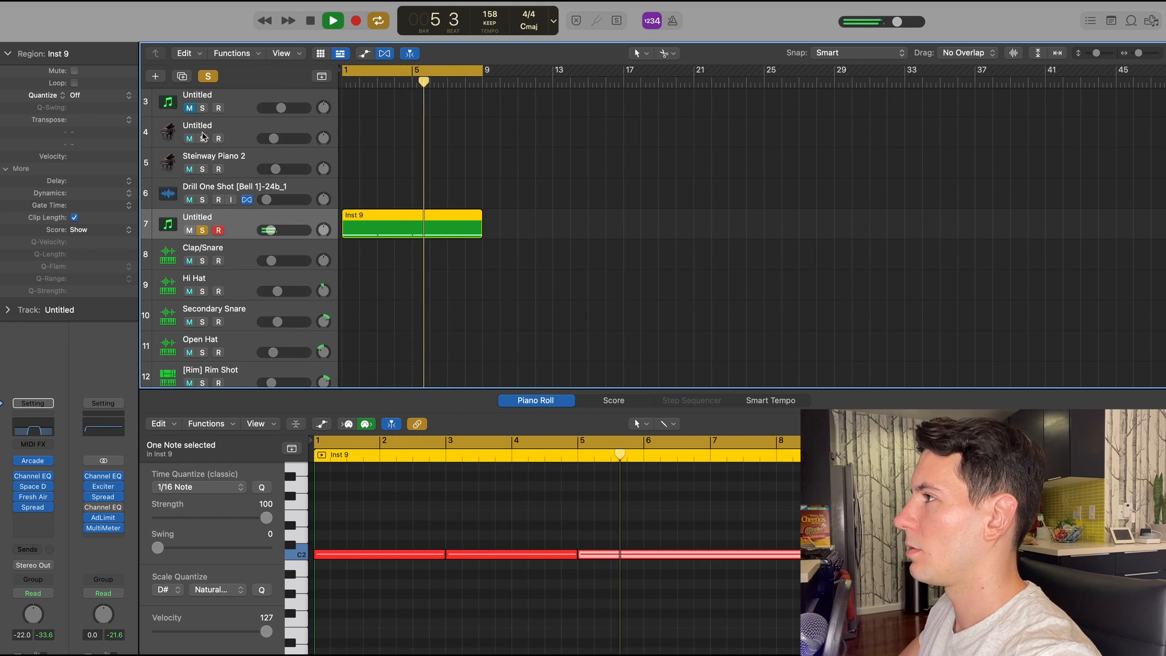
- Bring in the solos on tracks 2 and 3 to hear the melody and bass with Inst 9, then stop playback
{"action": "scroll", "coordinate": [204, 138], "scroll_direction": "up", "scroll_amount": 2}
{"action": "left_click", "coordinate": [204, 158]}
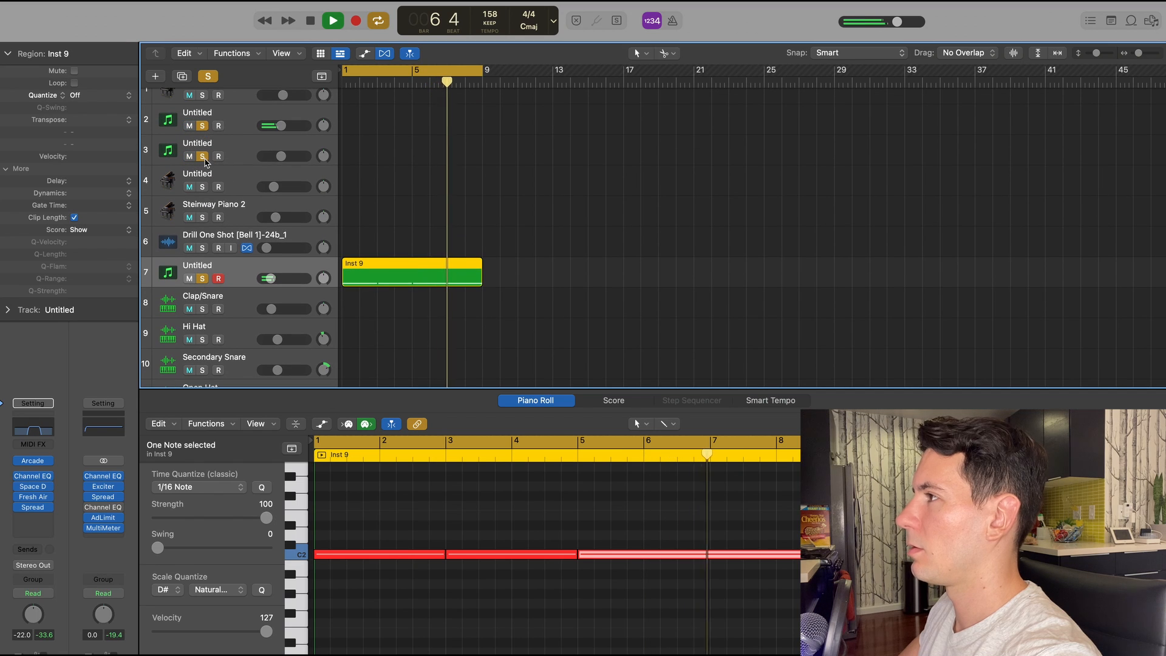
{"action": "scroll", "coordinate": [210, 181], "scroll_direction": "up", "scroll_amount": 1}
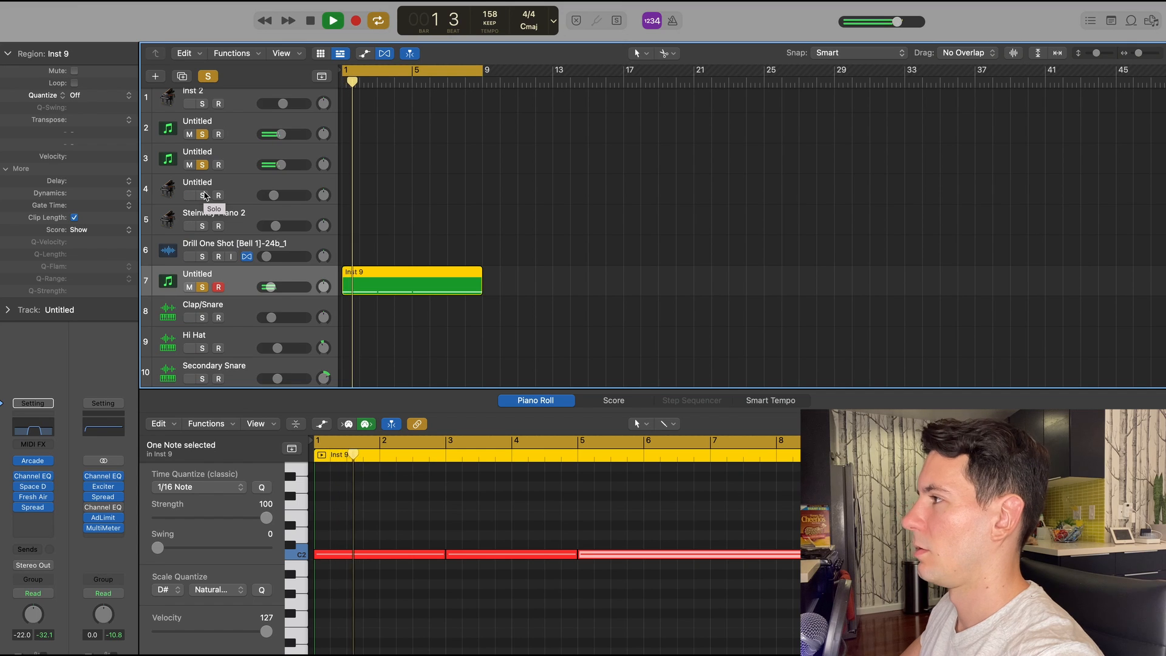
{"action": "key", "text": "space"}
{"action": "left_click", "coordinate": [203, 135]}
{"action": "left_click", "coordinate": [203, 165]}
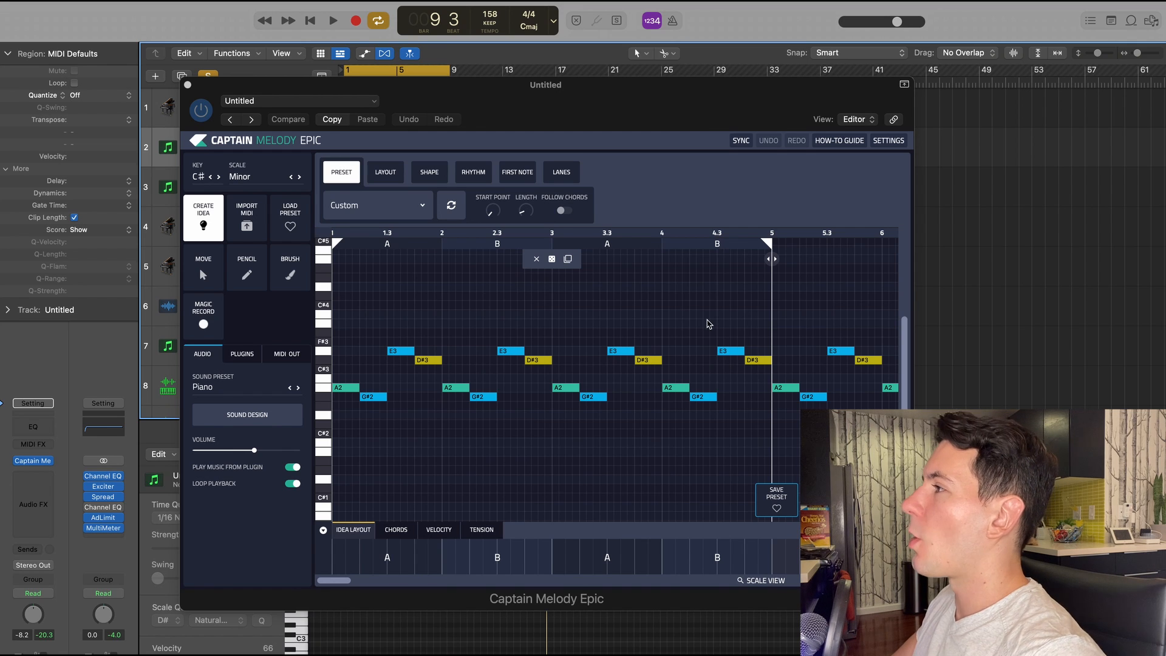
- Reposition the Captain Melody Epic window to show the track list and the plug-in's lower controls
{"action": "left_click_drag", "start_coordinate": [626, 123], "coordinate": [791, 110]}
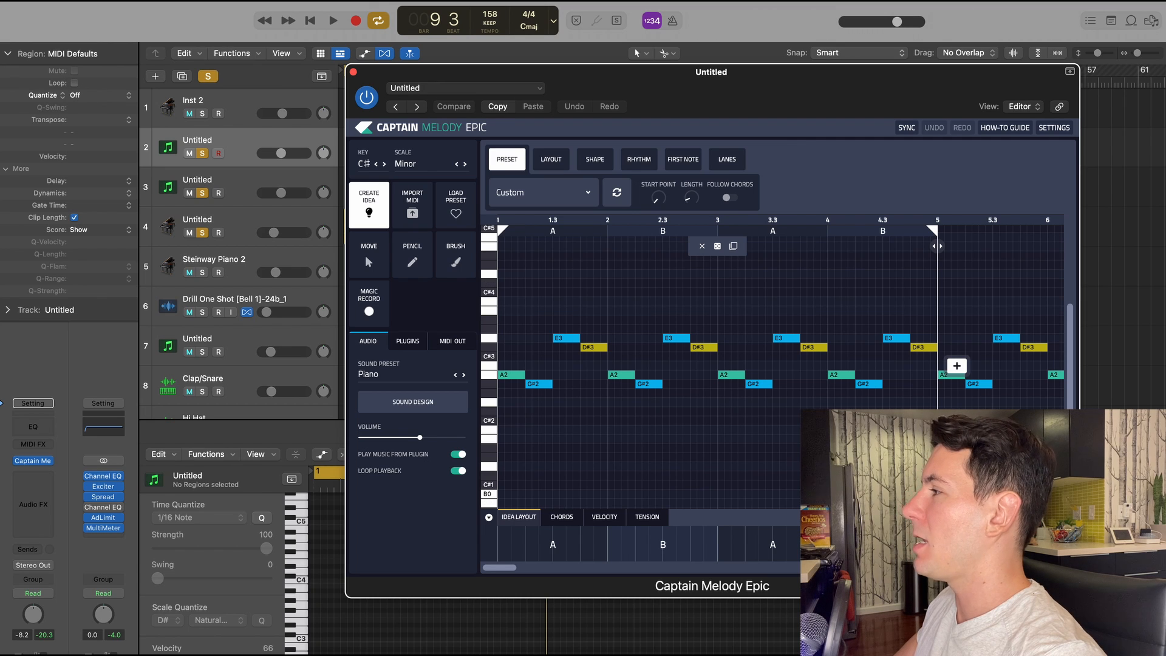
{"action": "left_click_drag", "start_coordinate": [784, 112], "coordinate": [601, 102]}
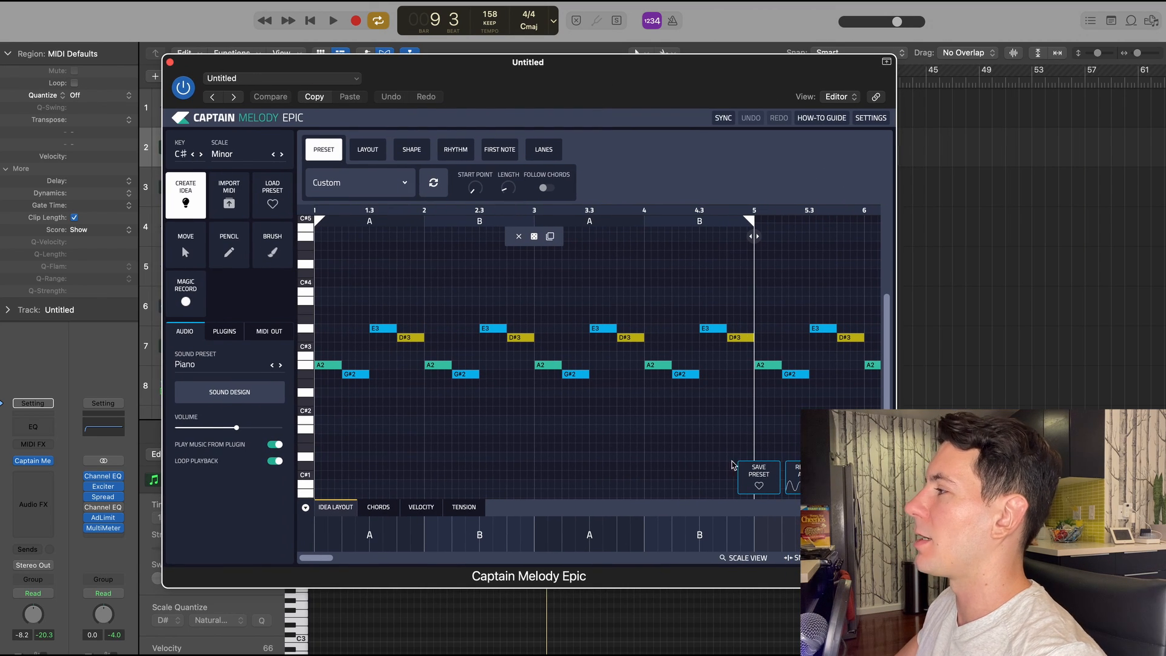
{"action": "left_click_drag", "start_coordinate": [769, 348], "coordinate": [467, 214]}
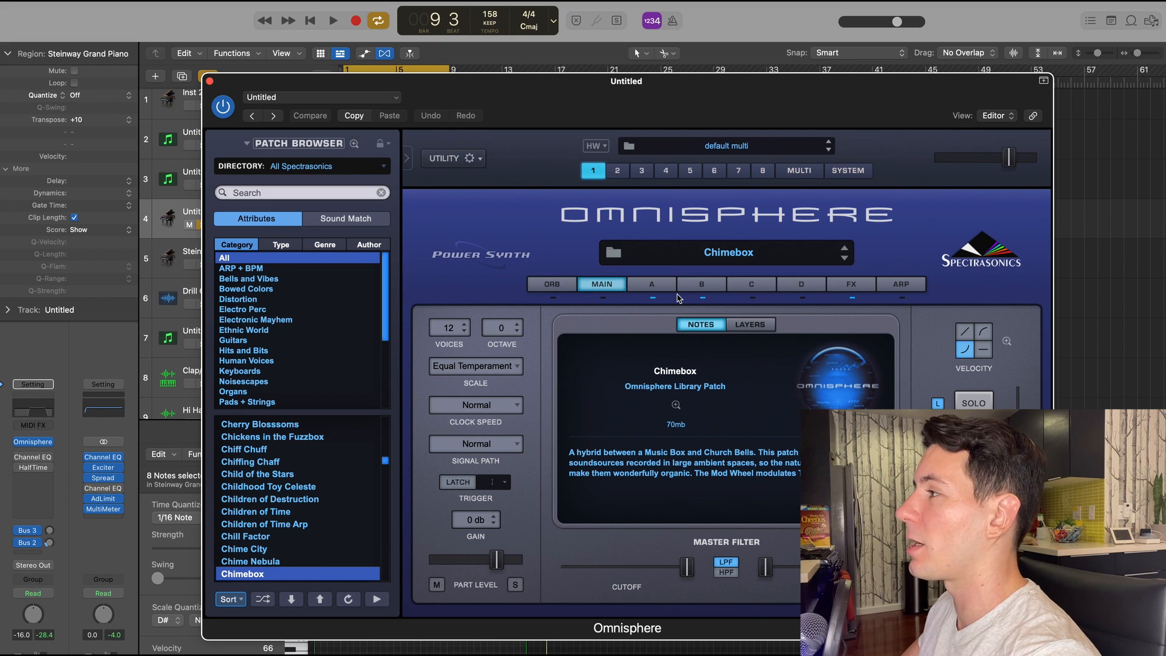
- Audition the Omnisphere Chimebox part and review its Channel EQ curve, closing the EQ window
{"action": "key", "text": "space"}
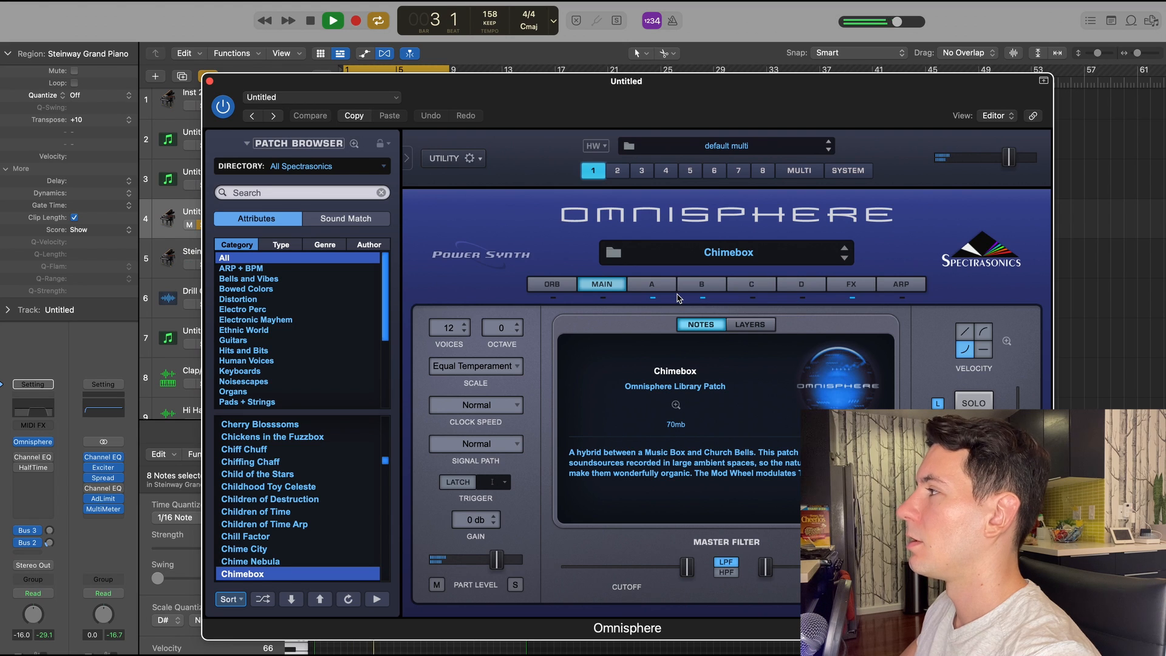
{"action": "key", "text": "space"}
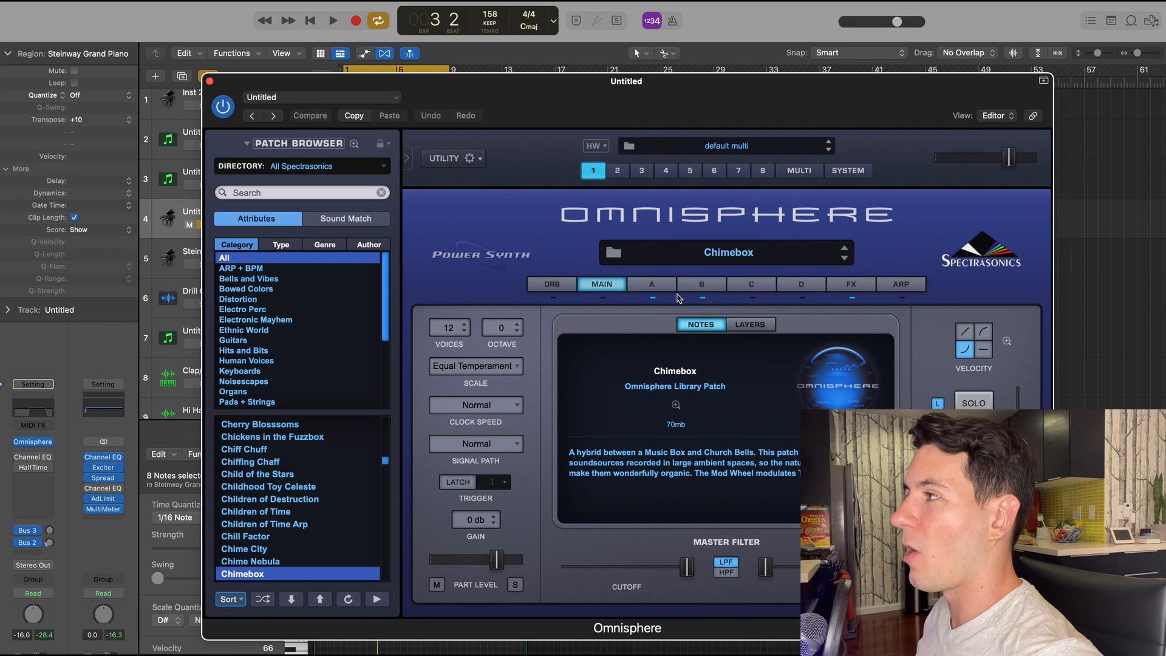
{"action": "left_click", "coordinate": [19, 458]}
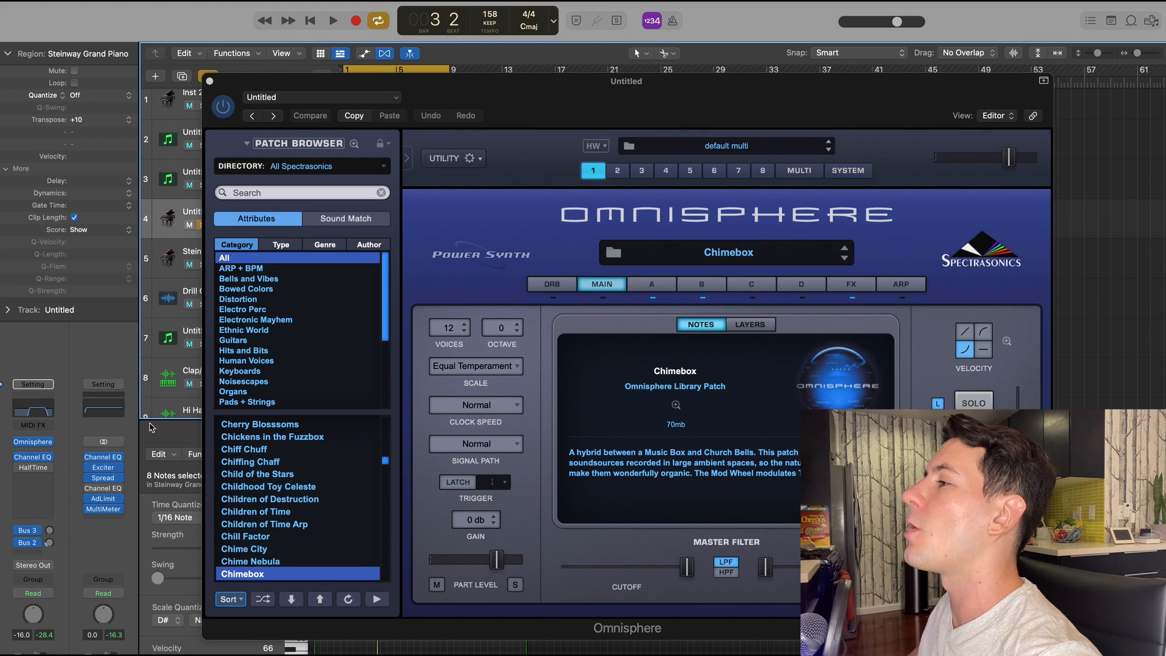
{"action": "left_click", "coordinate": [52, 414]}
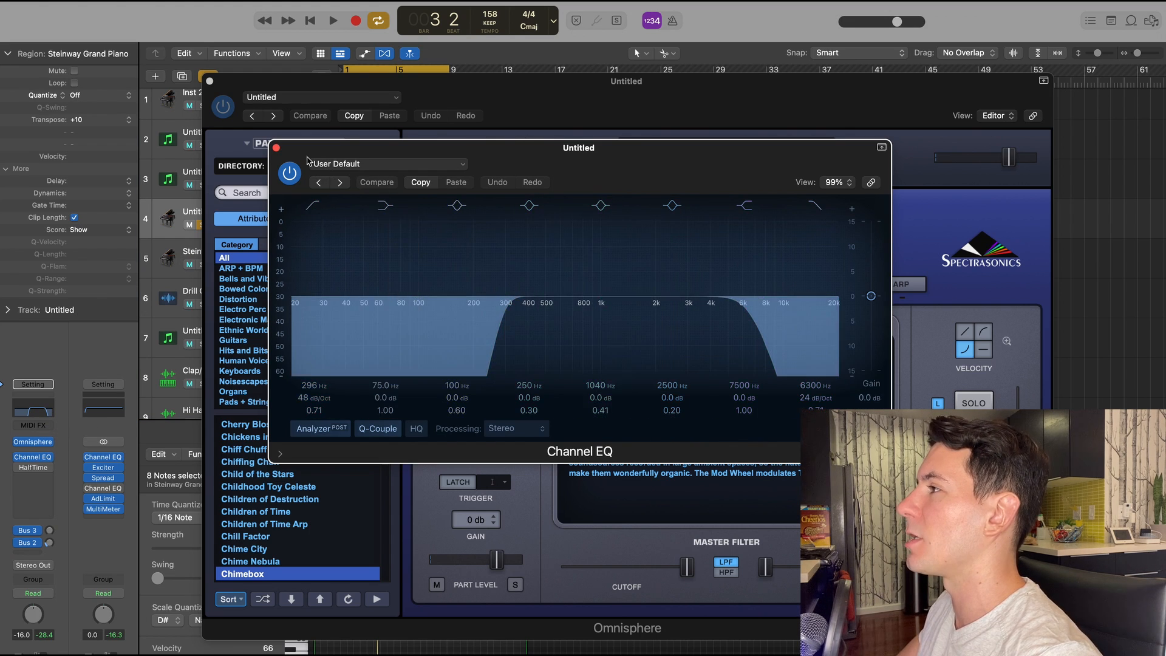
{"action": "left_click", "coordinate": [276, 147]}
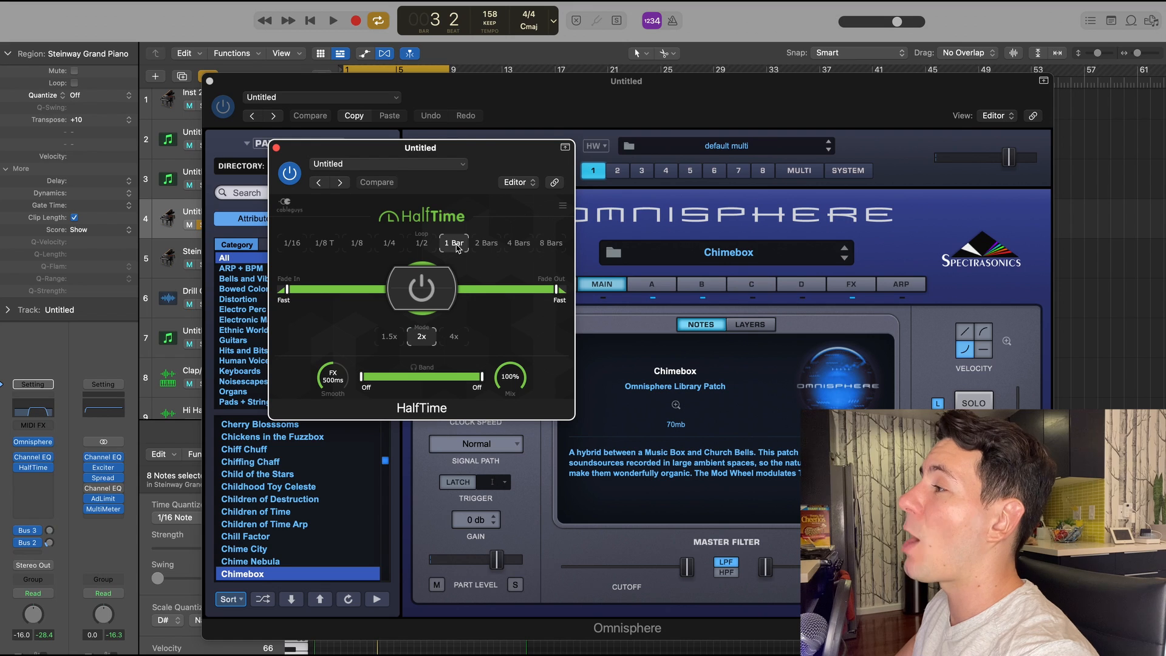
- Play the Chimebox part through HalfTime together with the soloed Captain melody and bass tracks, then stop
{"action": "key", "text": "space"}
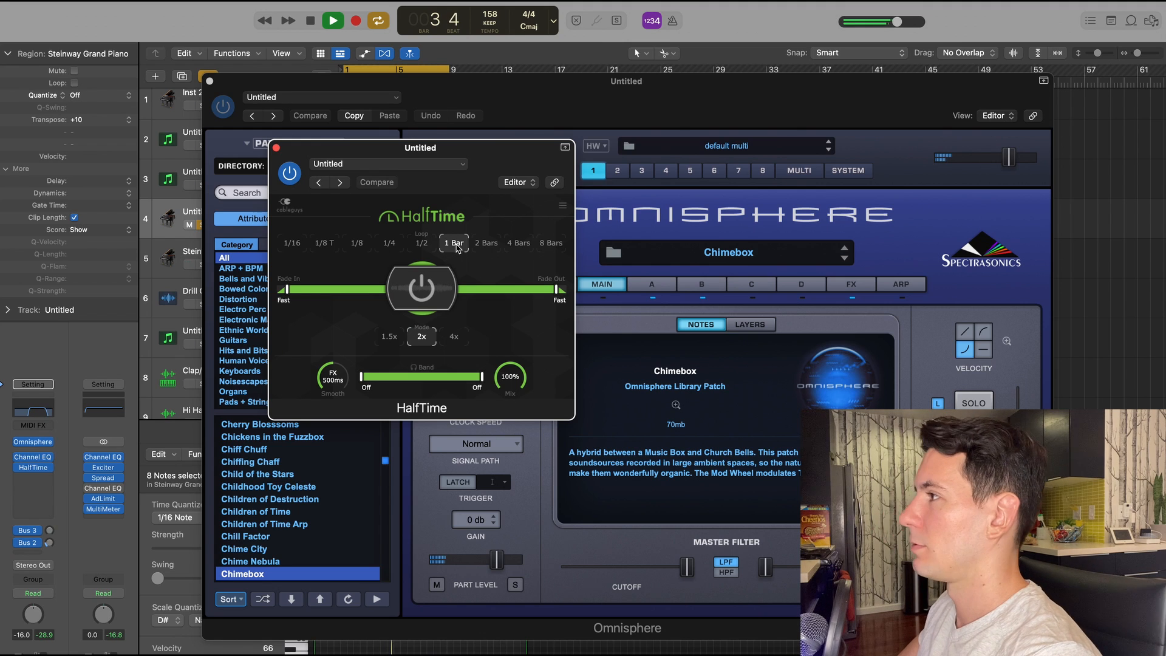
{"action": "left_click", "coordinate": [201, 159]}
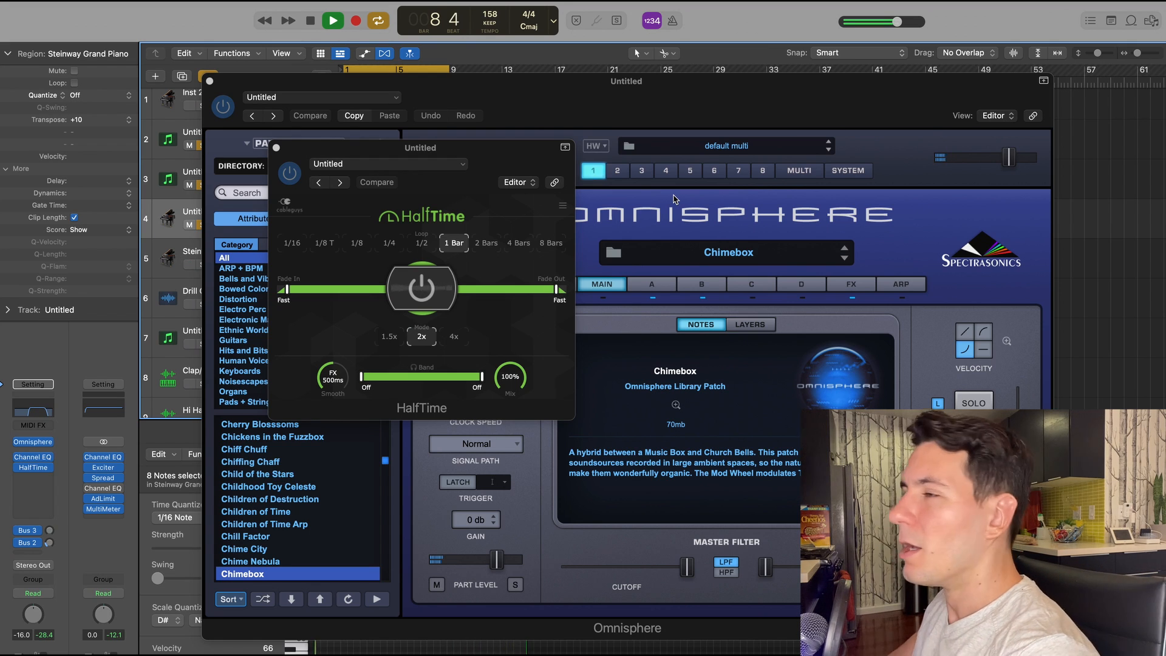
{"action": "key", "text": "space"}
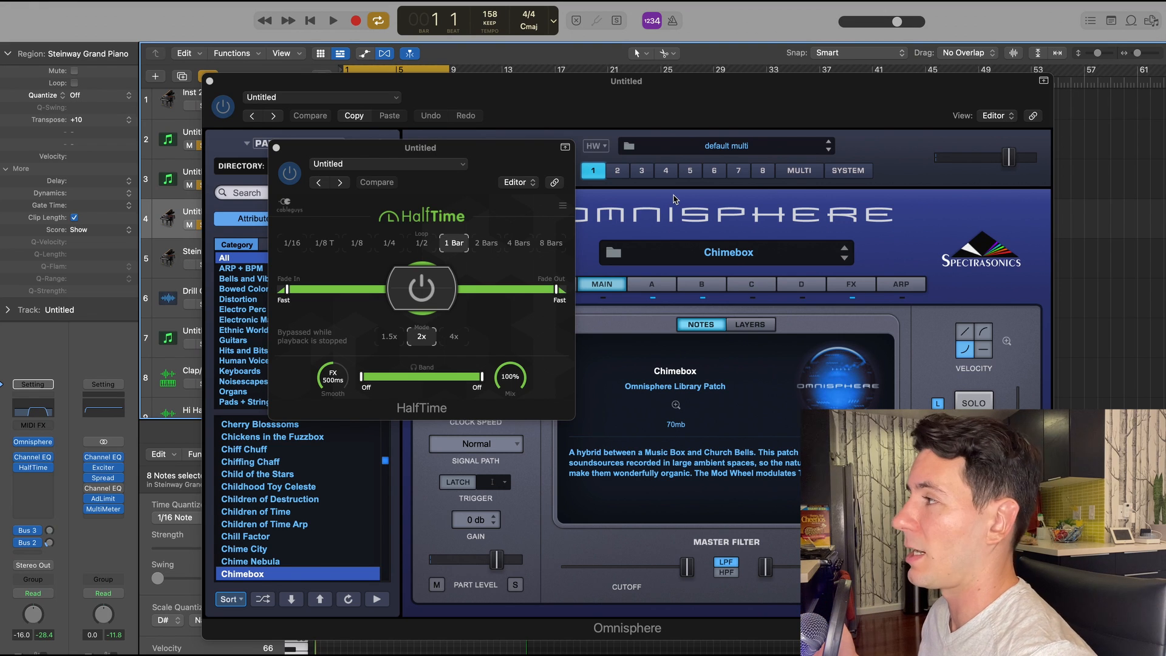
{"action": "left_click", "coordinate": [605, 323]}
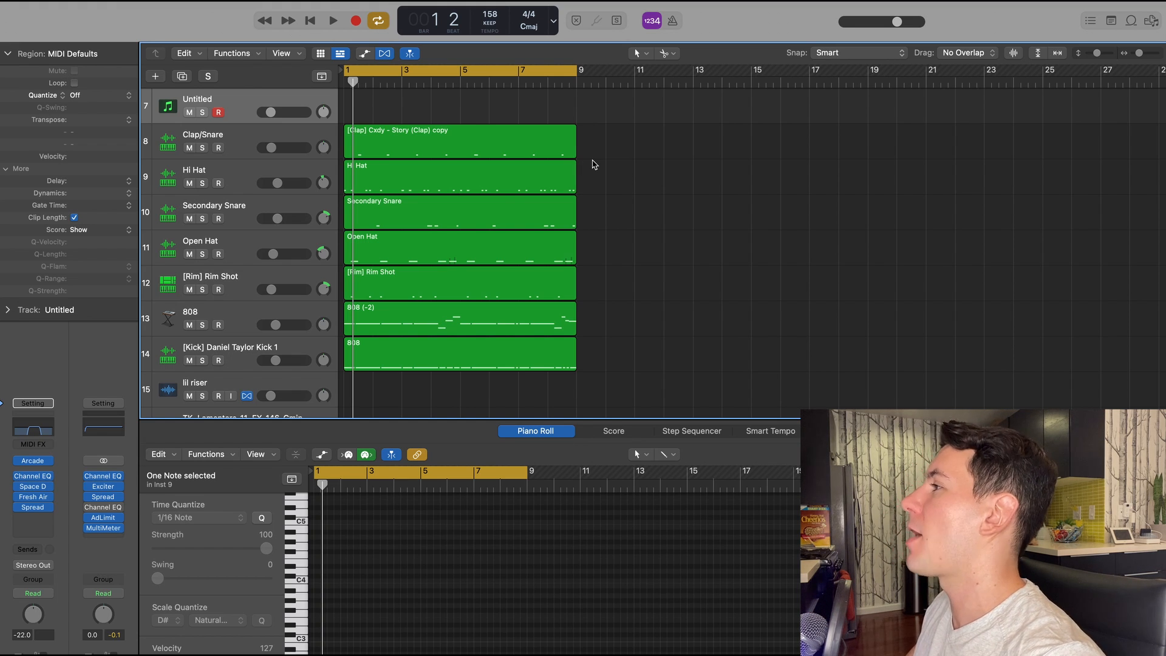
- Examine the Clap and Hi Hat regions' note patterns in an enlarged piano roll
{"action": "left_click", "coordinate": [503, 158]}
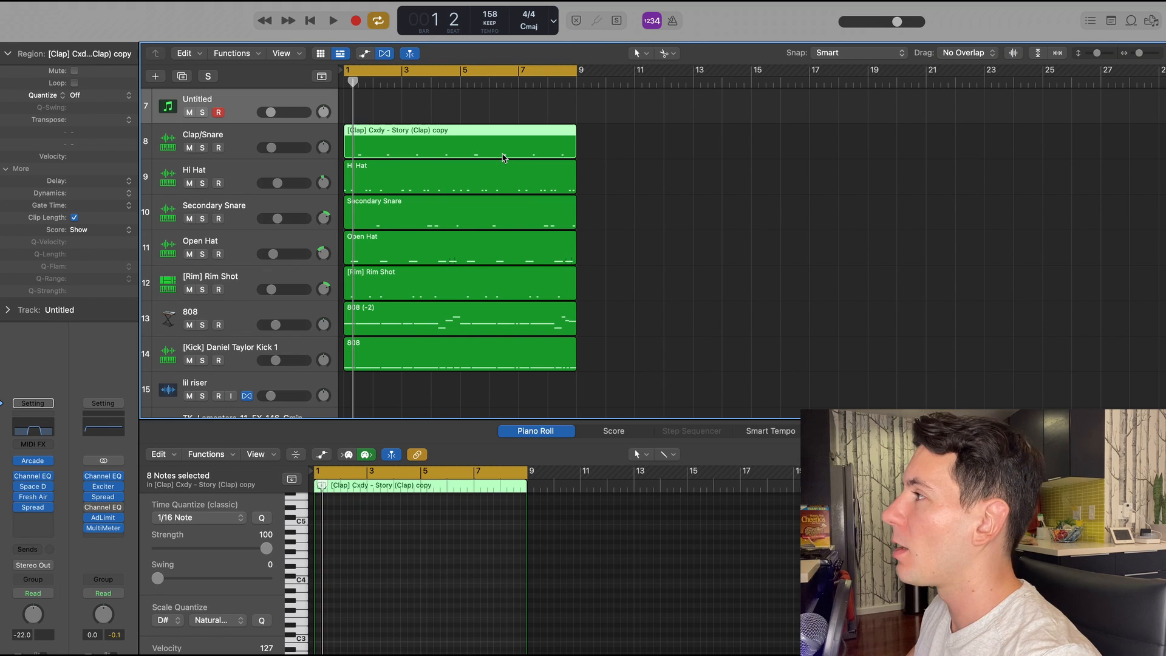
{"action": "left_click", "coordinate": [446, 183]}
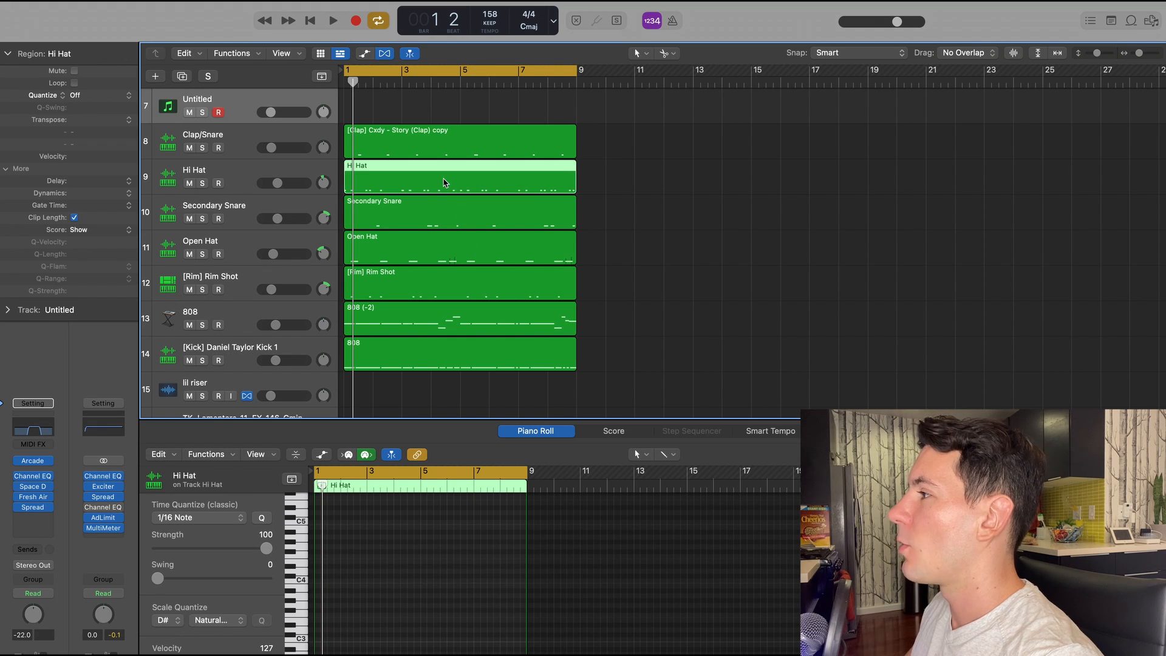
{"action": "left_click_drag", "start_coordinate": [458, 414], "coordinate": [467, 155]}
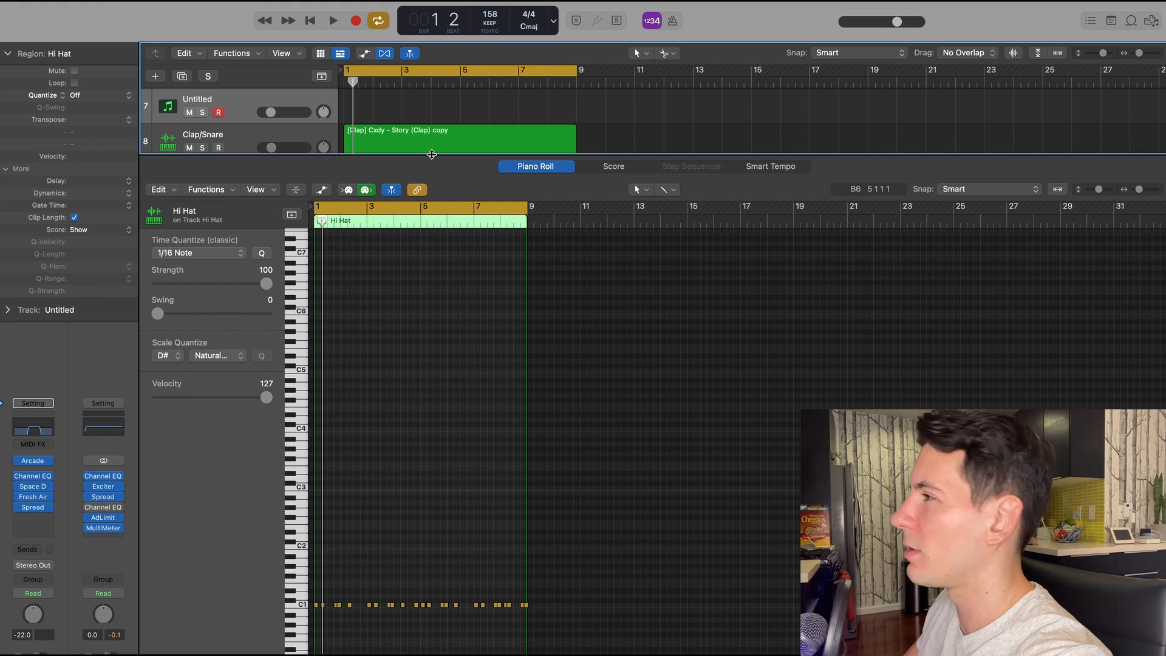
{"action": "left_click_drag", "start_coordinate": [432, 154], "coordinate": [434, 370]}
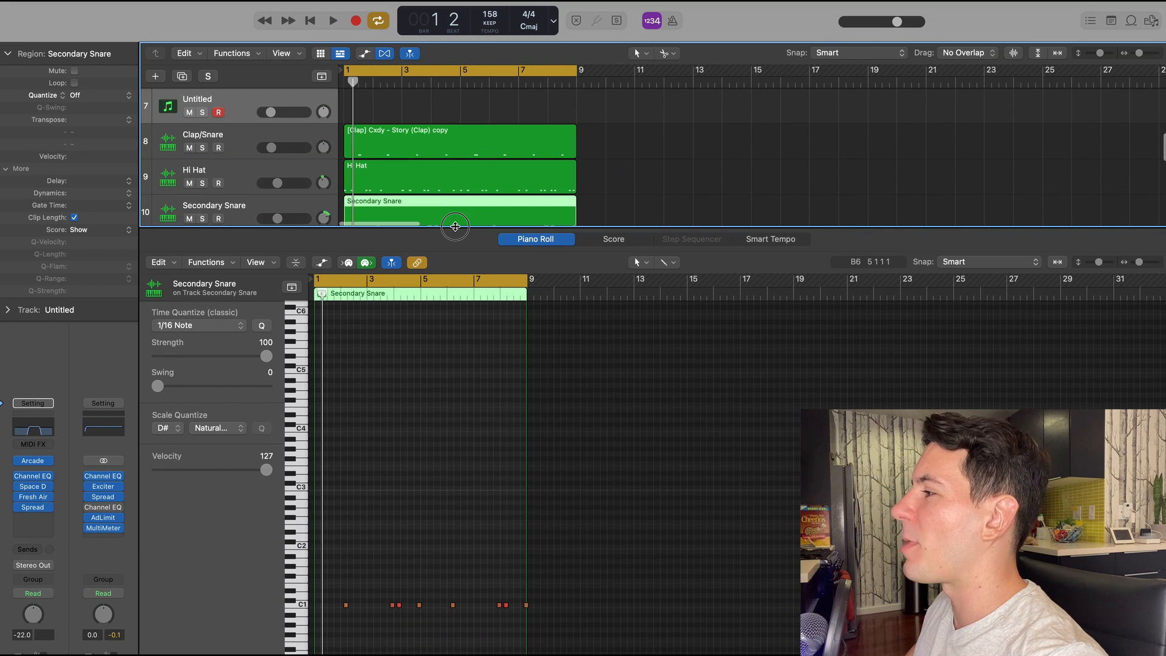
- Examine the note patterns of the Secondary Snare, Open Hat, Rim Shot and 808 regions in the piano roll
{"action": "left_click_drag", "start_coordinate": [455, 226], "coordinate": [457, 473]}
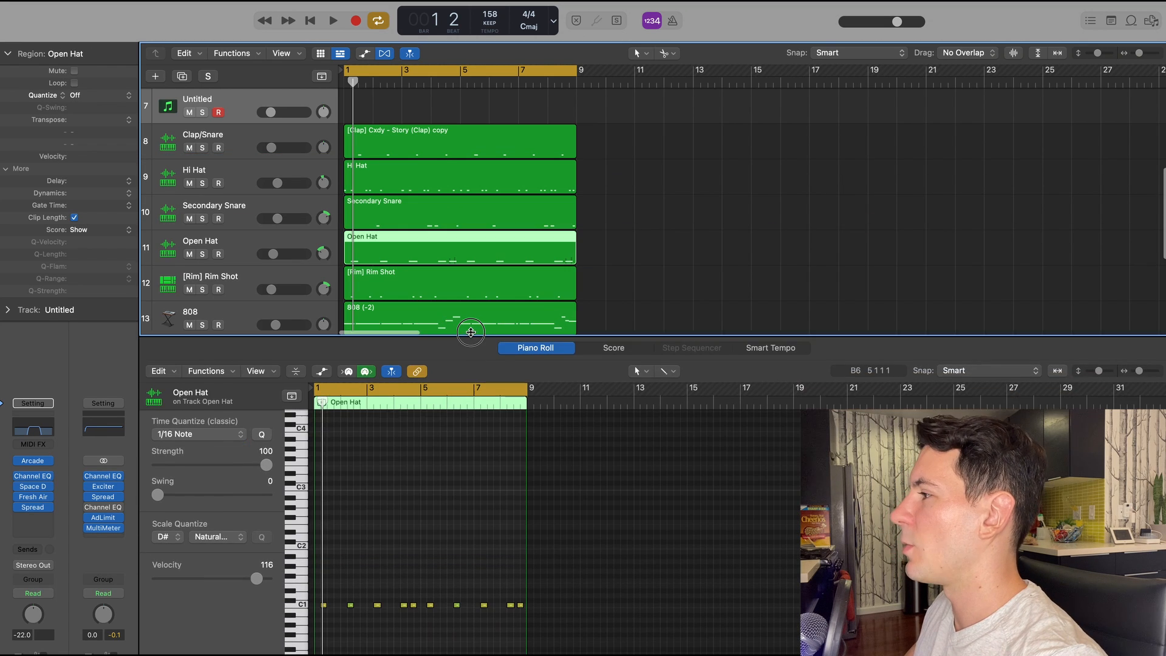
{"action": "left_click_drag", "start_coordinate": [468, 281], "coordinate": [477, 472]}
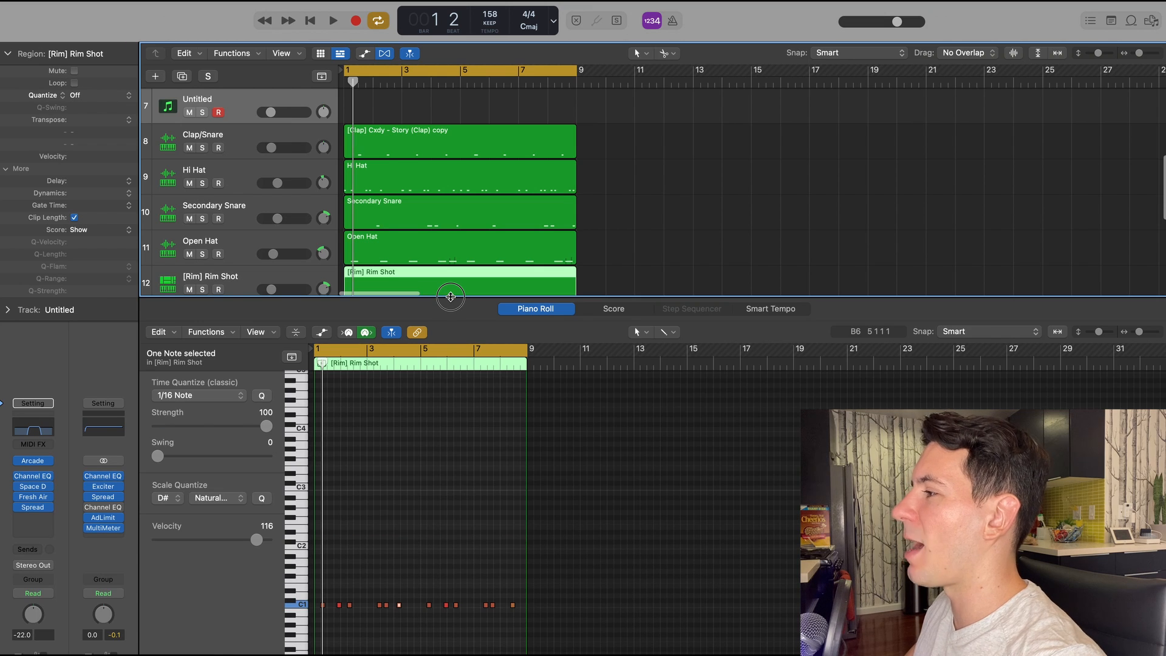
{"action": "left_click_drag", "start_coordinate": [451, 296], "coordinate": [452, 364]}
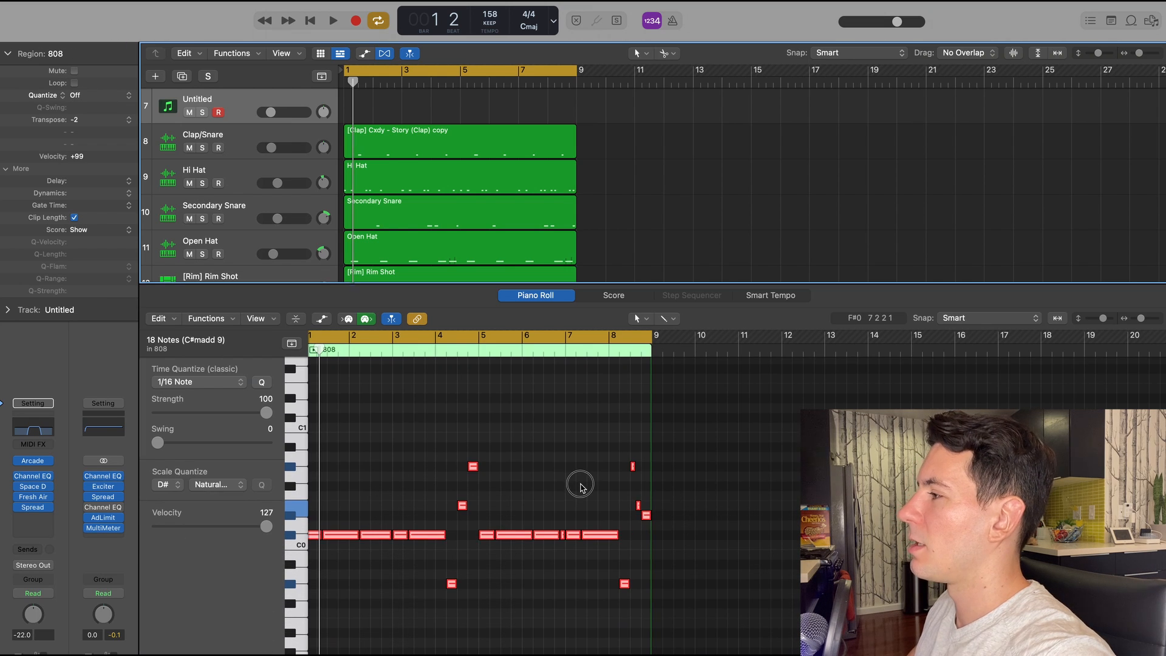
{"action": "left_click", "coordinate": [581, 486]}
{"action": "scroll", "coordinate": [581, 486], "scroll_direction": "up", "scroll_amount": 5}
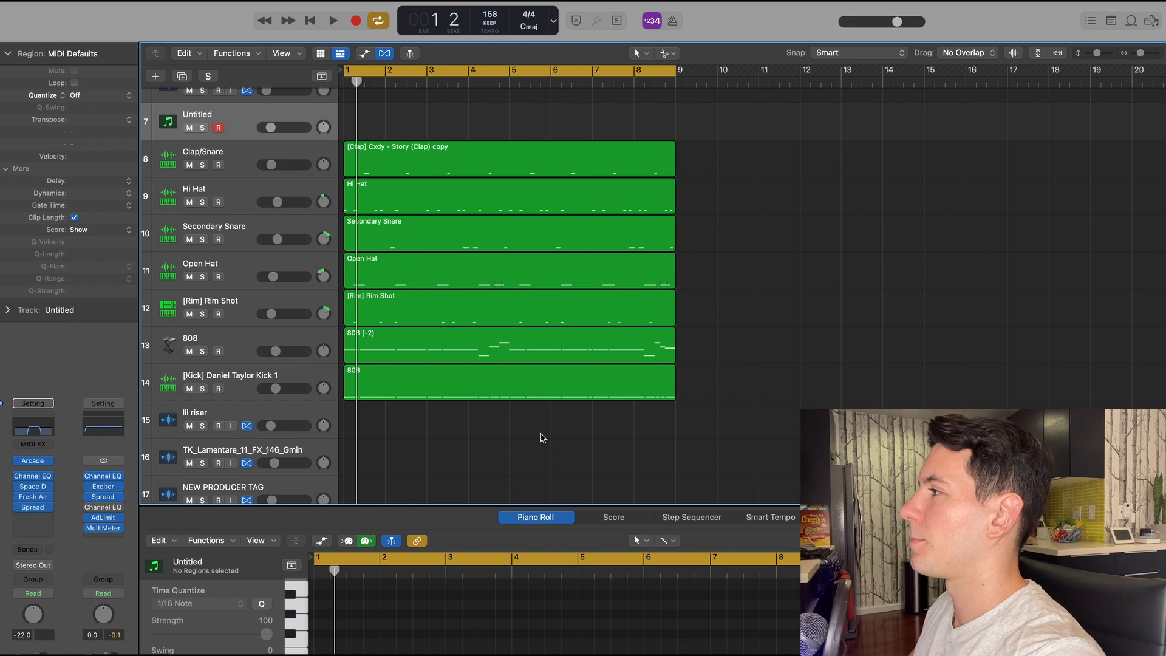
- Play the looped drum, kick and 808 pattern, then stop
{"action": "key", "text": "space"}
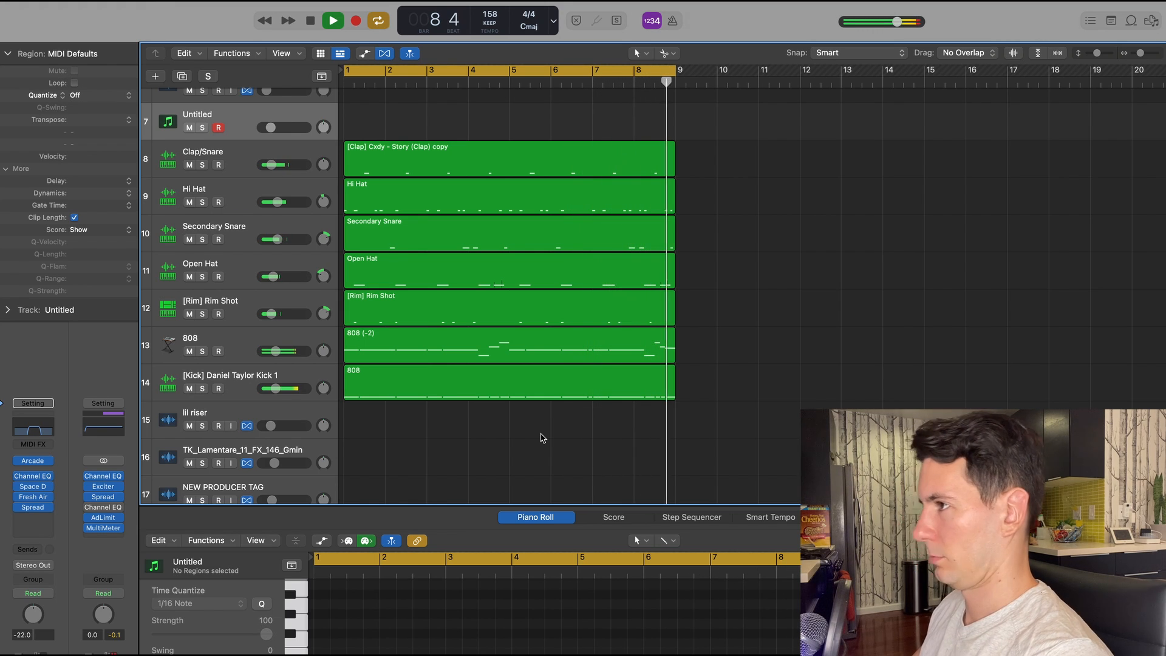
{"action": "key", "text": "space"}
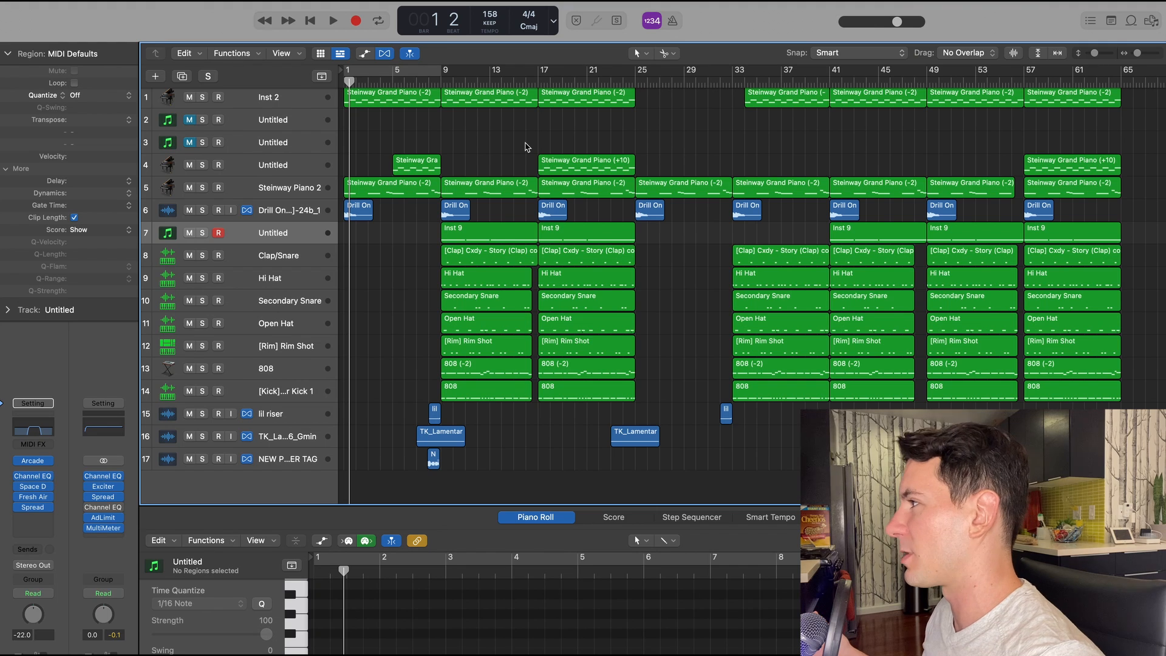
- Select the first Drill One Shot region and play the full arrangement from bar 1
{"action": "key", "text": "Return"}
{"action": "key", "text": "space"}
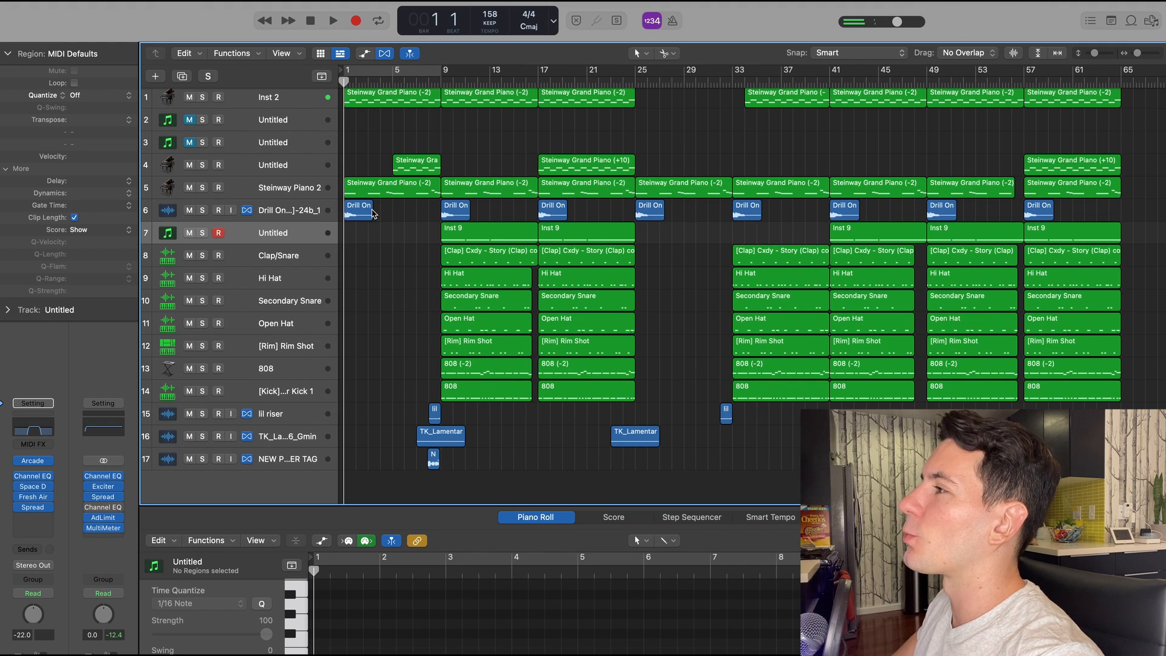
{"action": "left_click", "coordinate": [371, 212]}
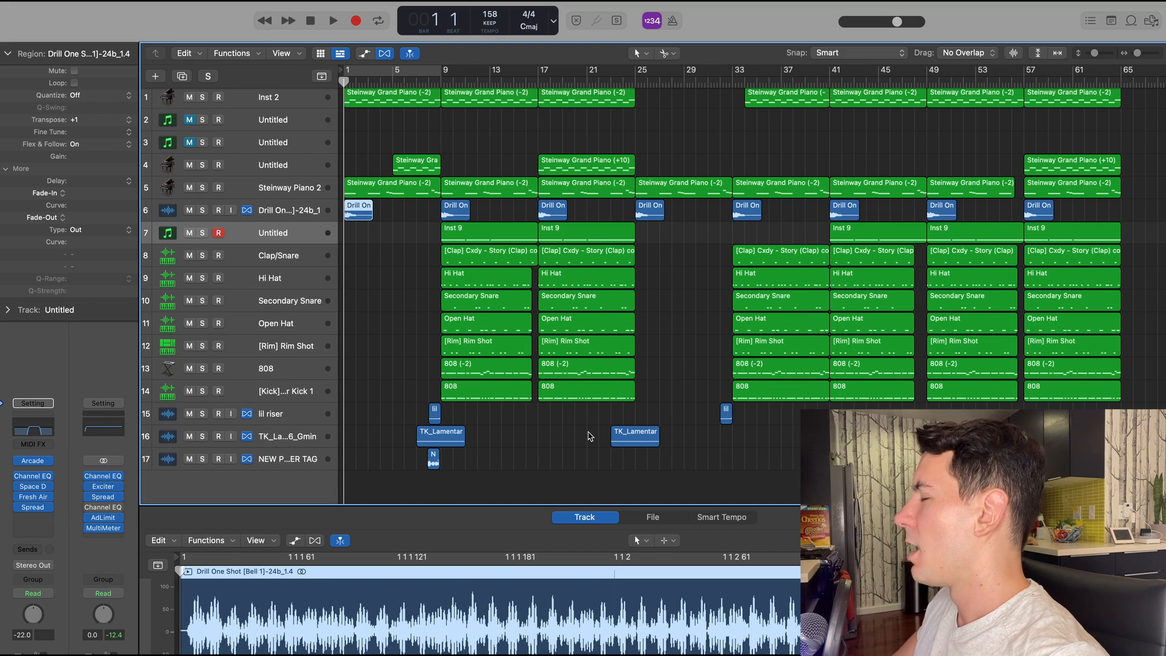
{"action": "scroll", "coordinate": [590, 437], "scroll_direction": "up", "scroll_amount": 1}
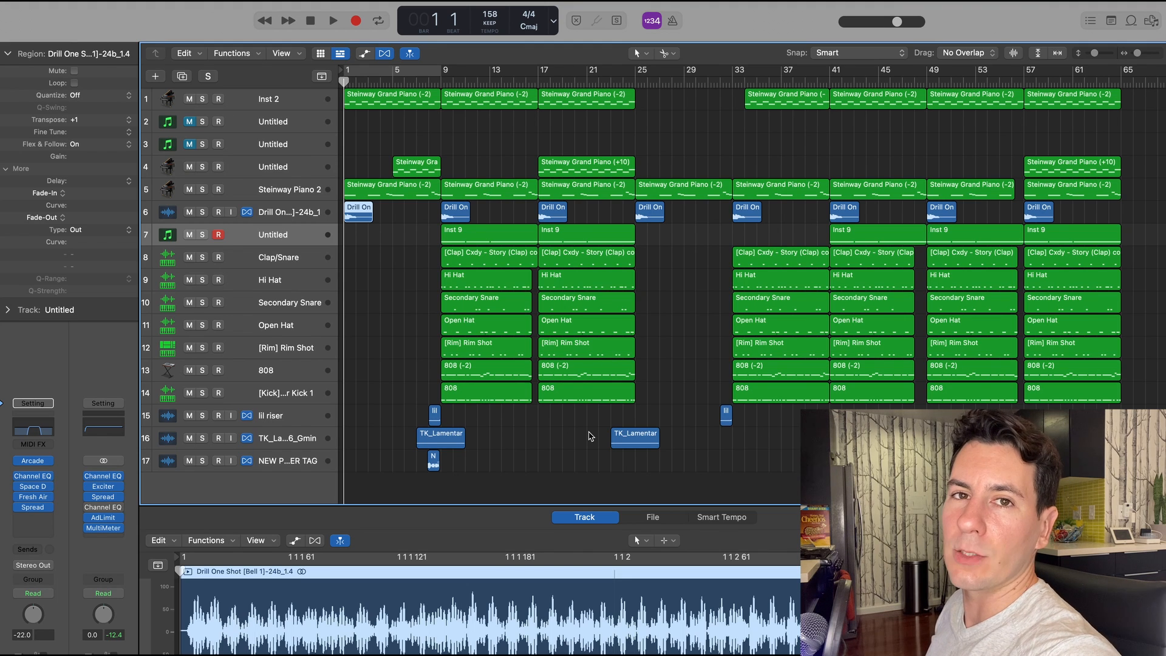
{"action": "key", "text": "space"}
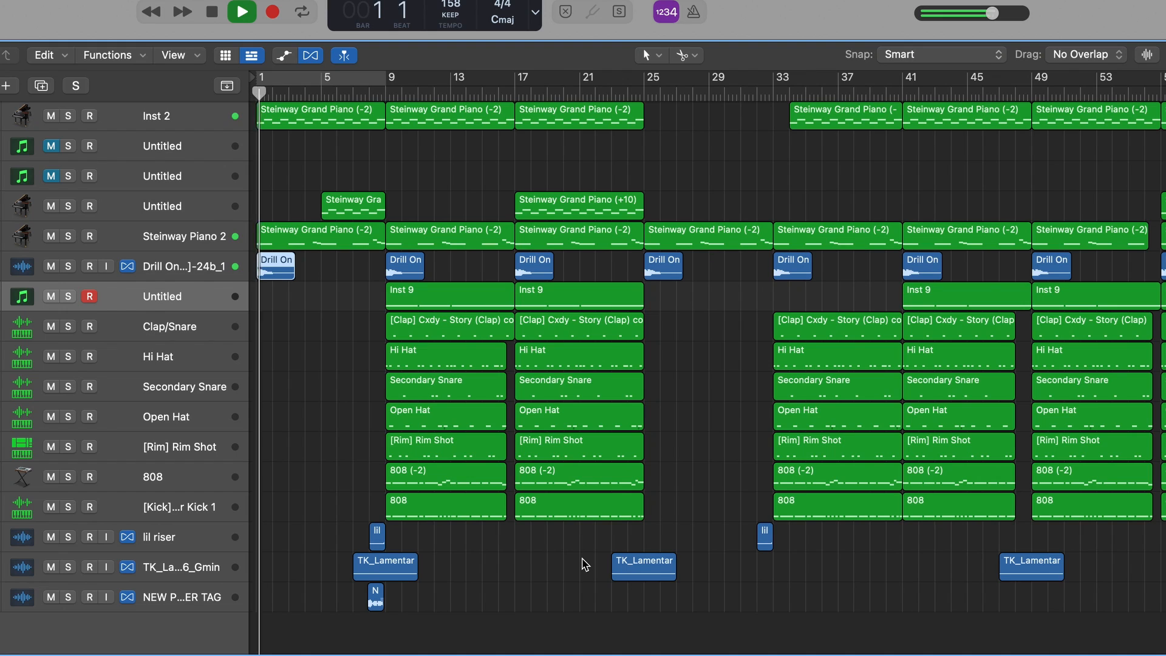